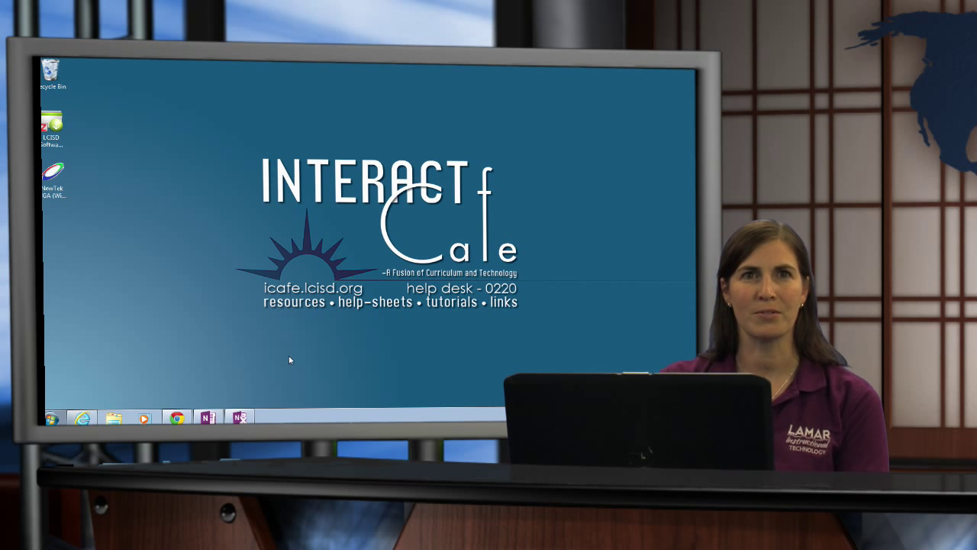
# - Switch to OneNote and pin both the notebook list and the ribbon so they stay open
pyautogui.click(213, 418)
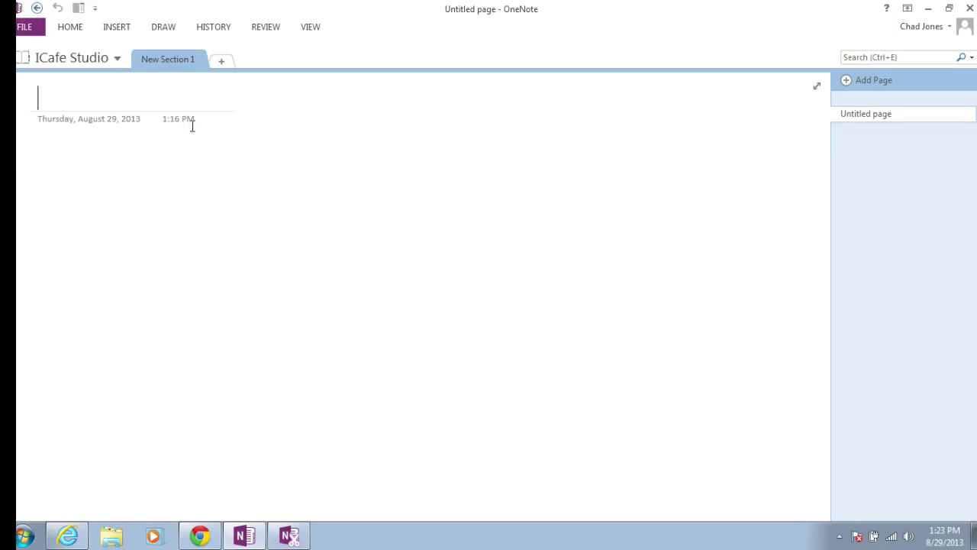
pyautogui.click(117, 61)
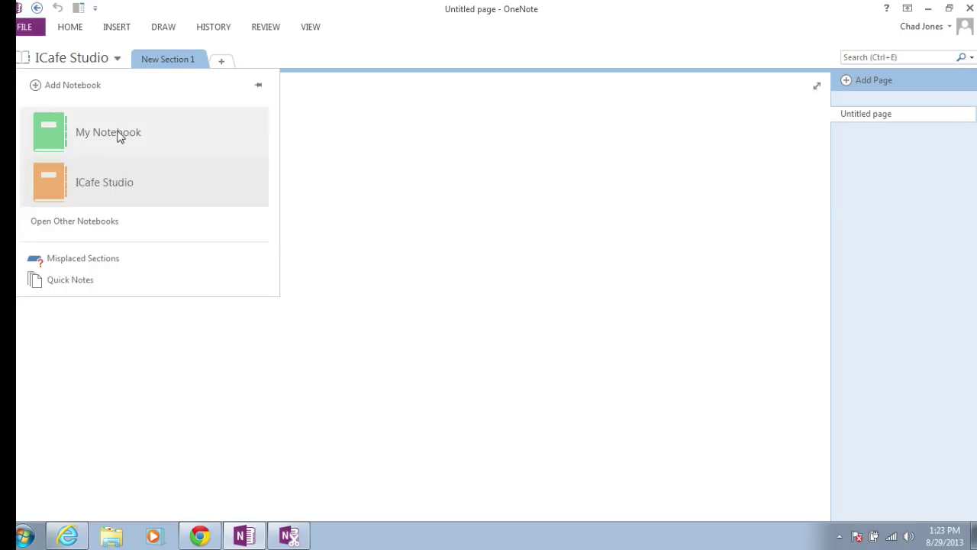
pyautogui.click(259, 88)
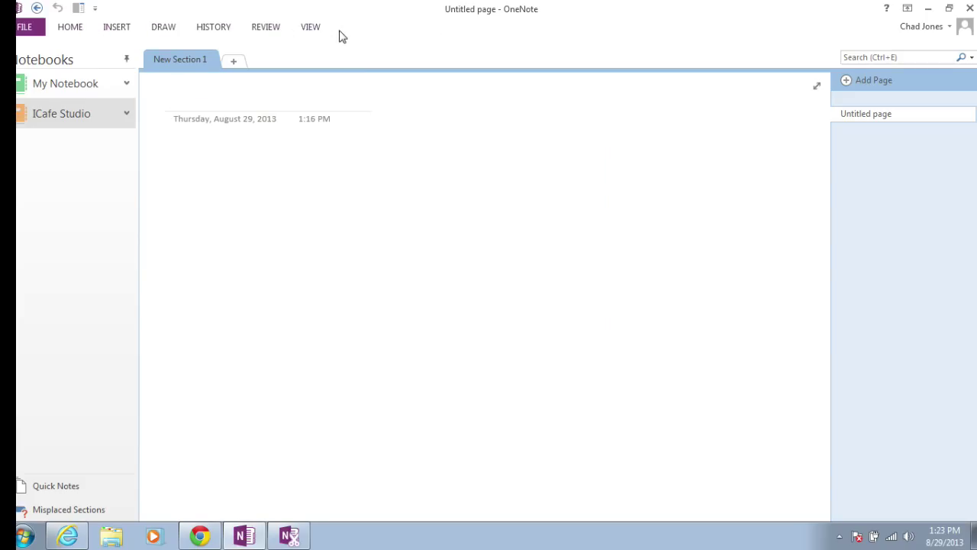
pyautogui.click(71, 27)
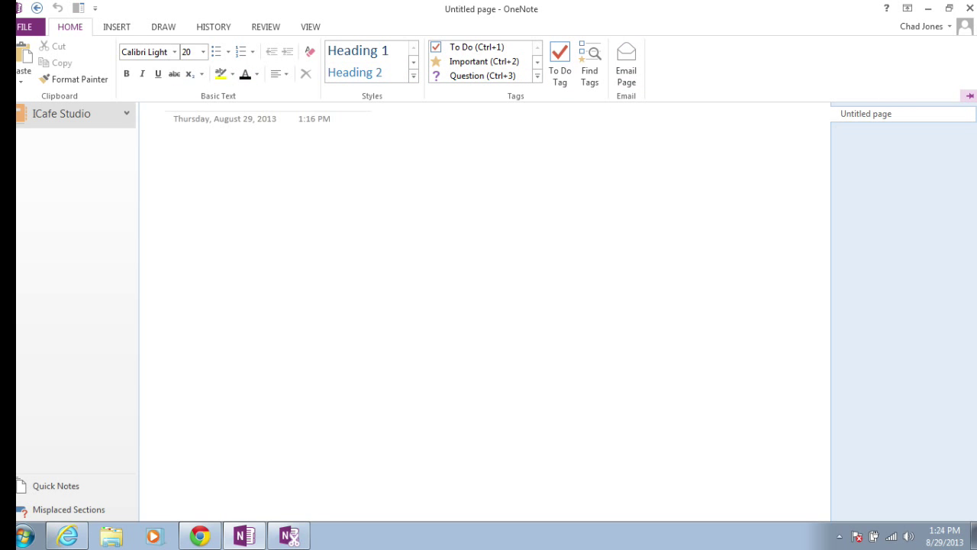
pyautogui.click(971, 98)
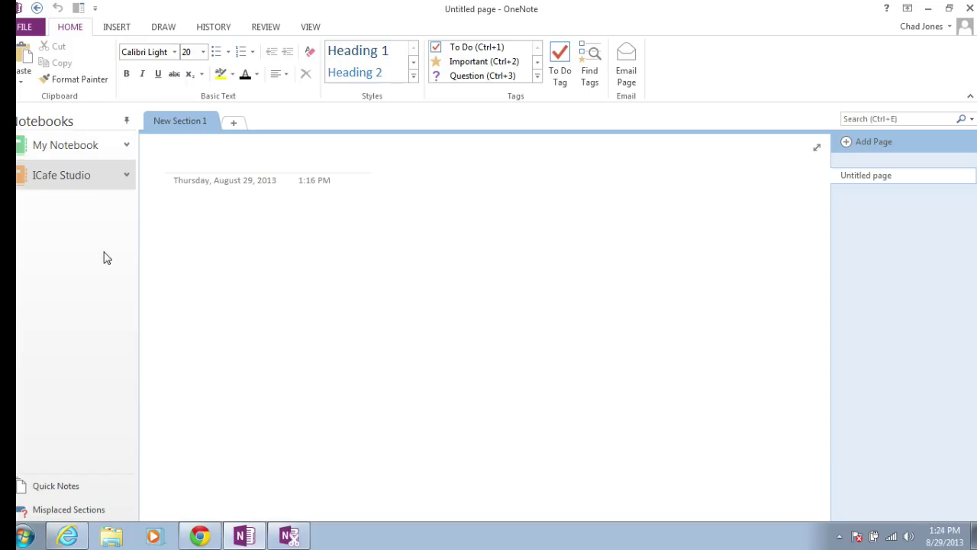
# - Examine the sections and pages of My Notebook, including OneNote Basics, and return to the ICafe Studio notebook
pyautogui.click(74, 146)
pyautogui.click(72, 180)
pyautogui.click(69, 153)
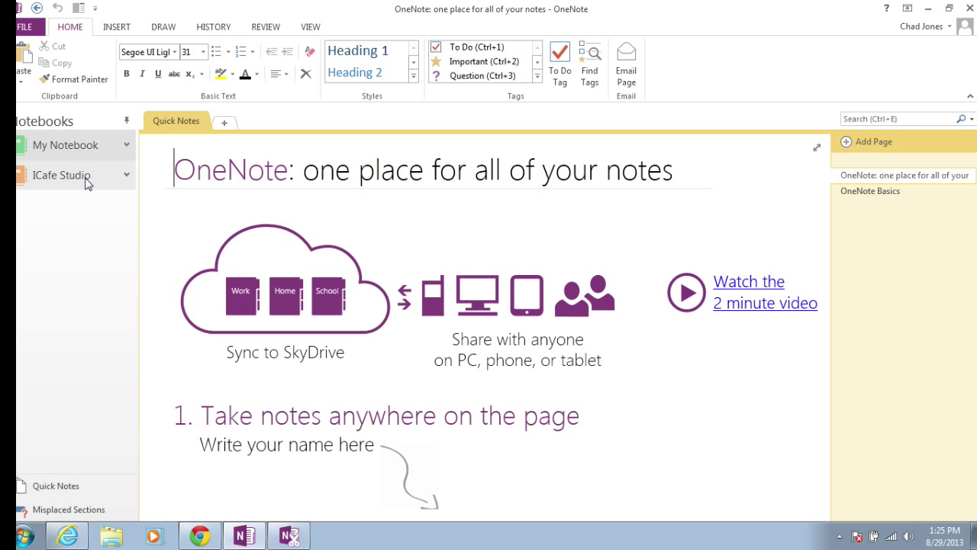
pyautogui.click(87, 180)
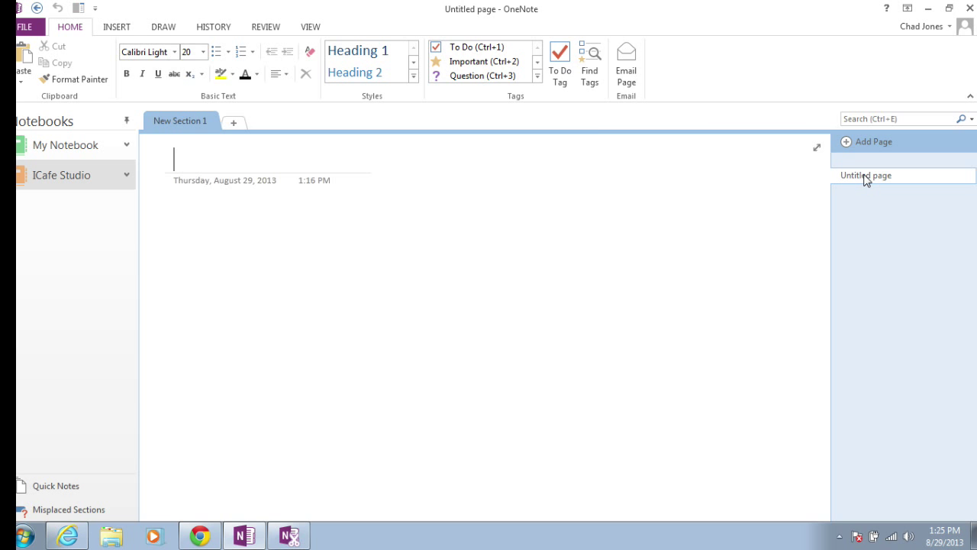
pyautogui.click(57, 146)
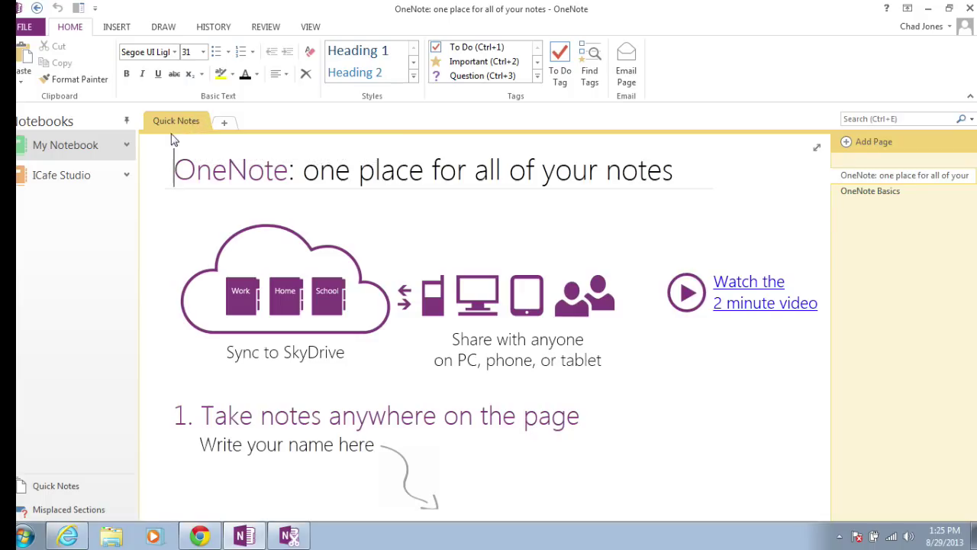
pyautogui.click(873, 196)
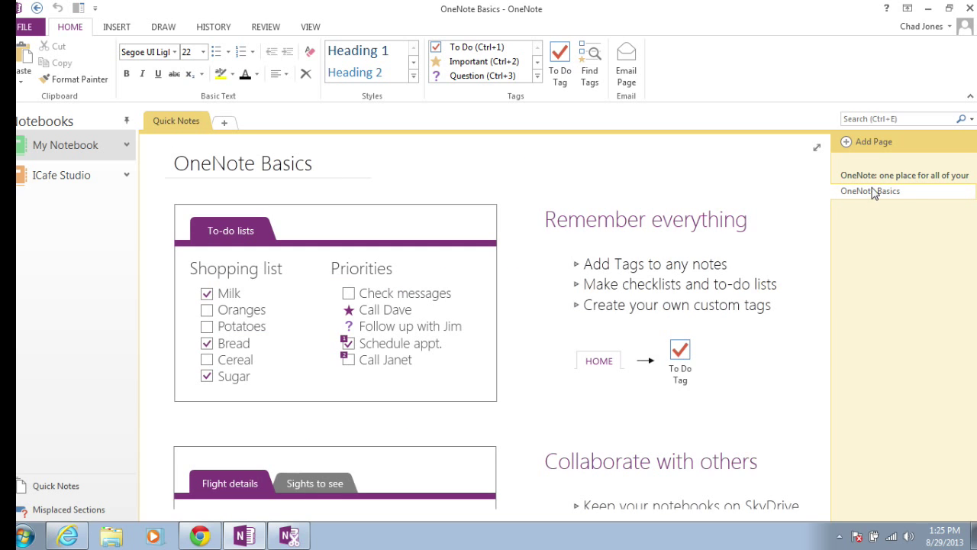
pyautogui.click(873, 181)
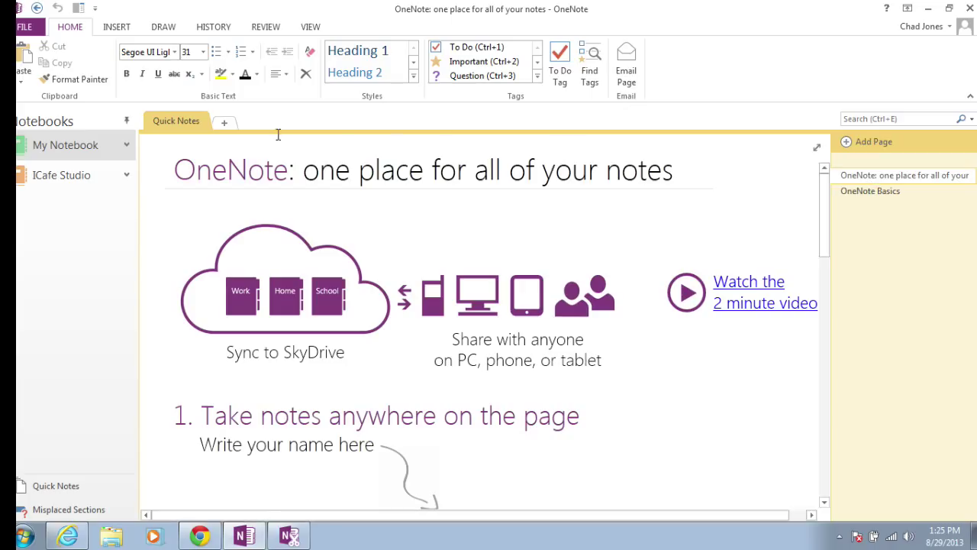
pyautogui.click(66, 181)
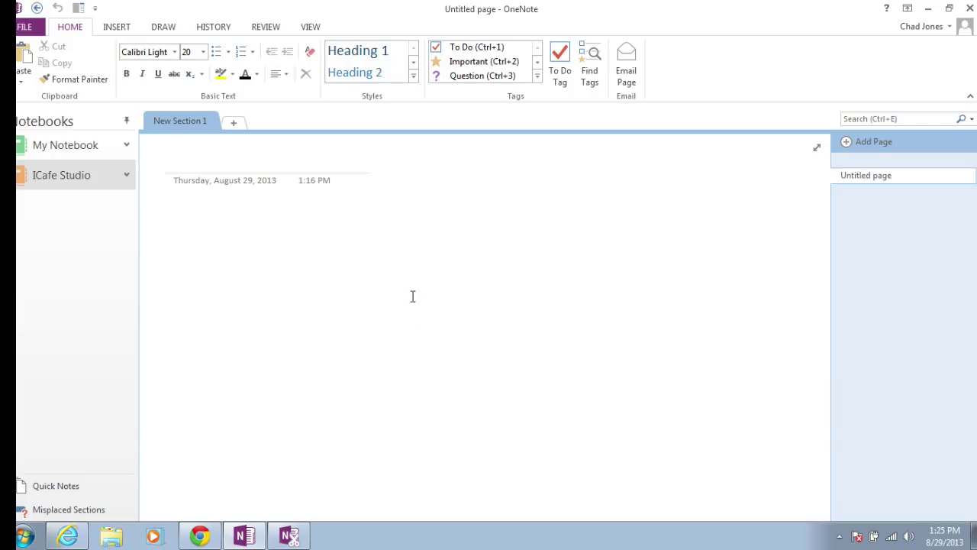
# - Rename the ICafe Studio notebook's existing section as "Day One"
pyautogui.rightClick(190, 127)
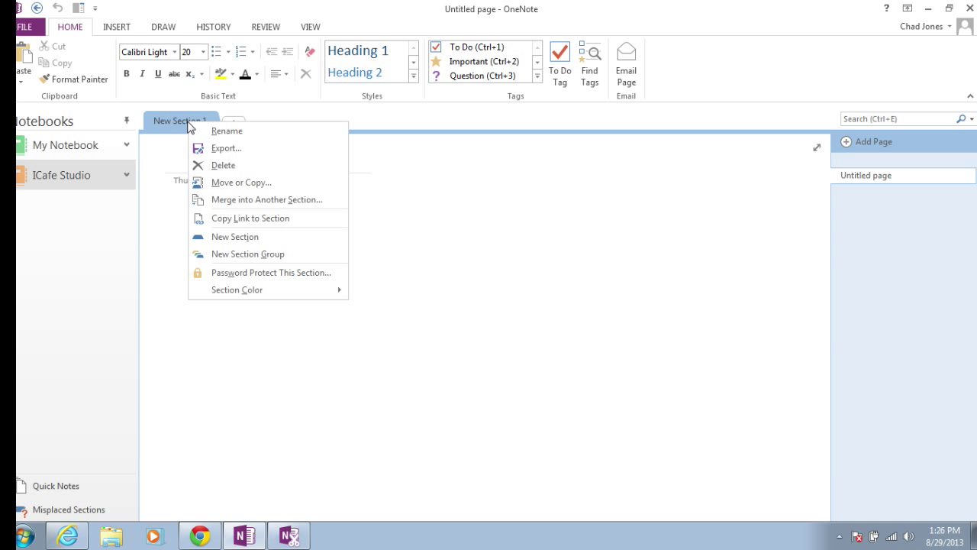
pyautogui.click(240, 138)
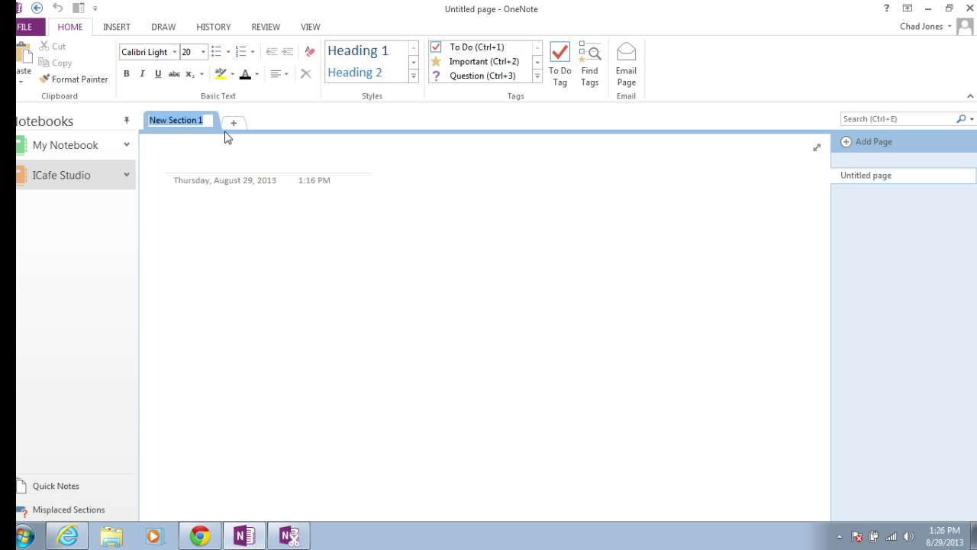
pyautogui.write('Day One')
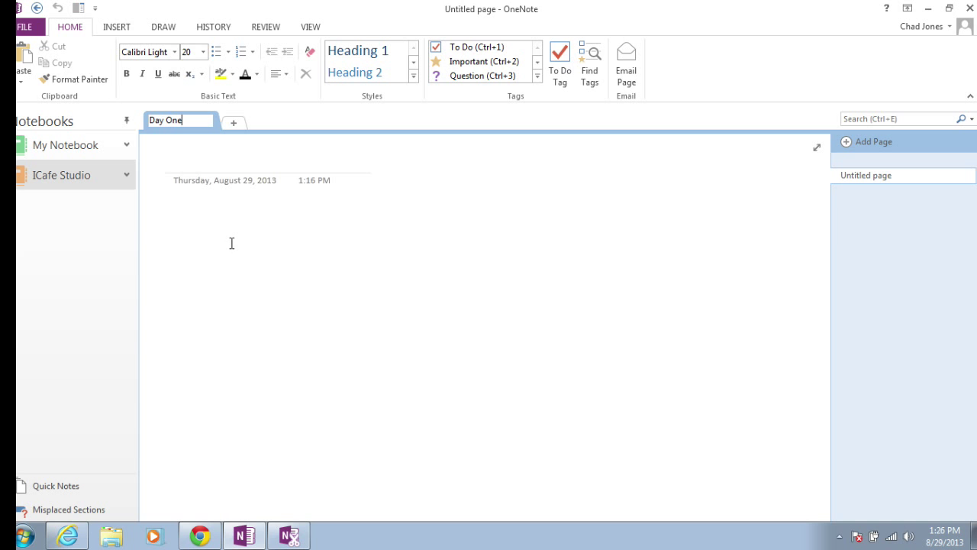
pyautogui.press('Return')
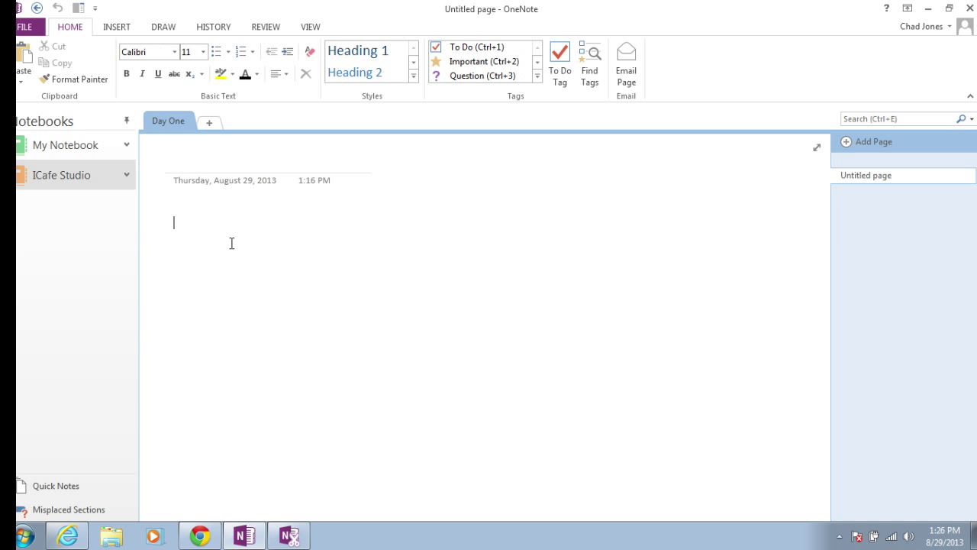
# - Create a second section in the ICafe Studio notebook and name it "Day Two"
pyautogui.click(212, 124)
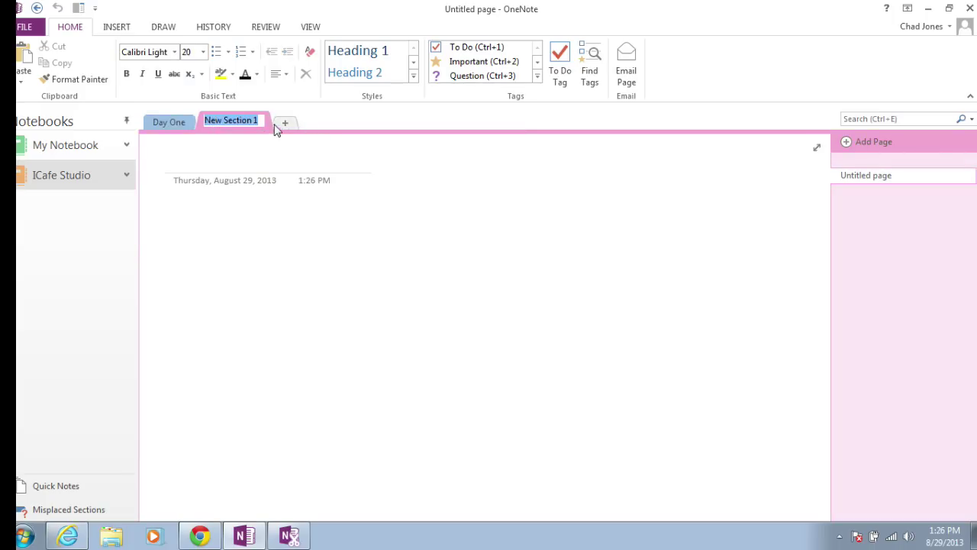
pyautogui.write('Day ')
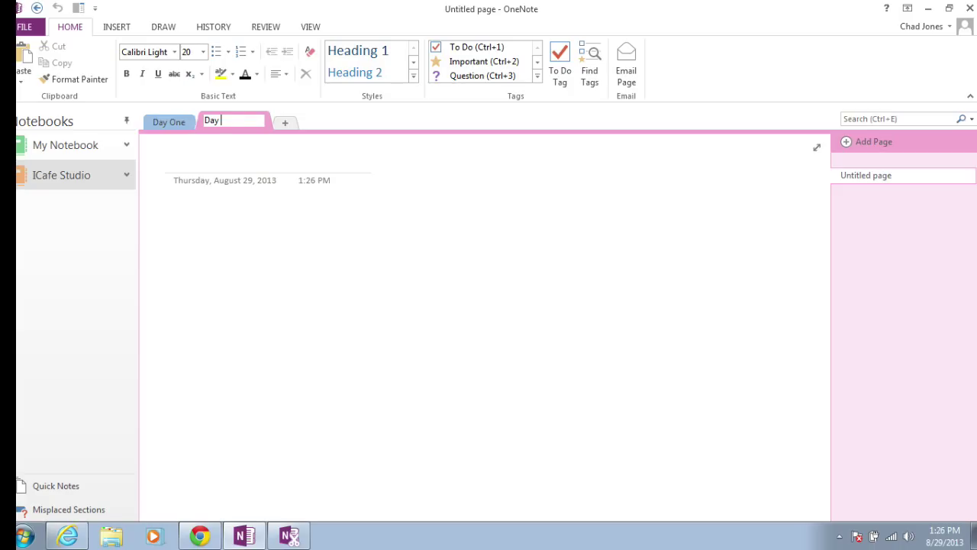
pyautogui.write('2Tw')
# - Add four more sections after Day Two, keeping their default names
pyautogui.click(285, 123)
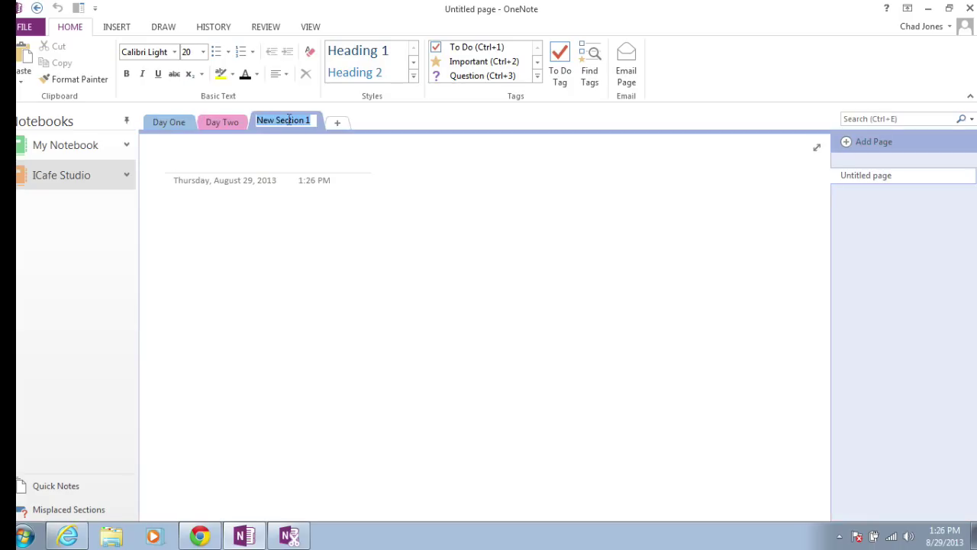
pyautogui.click(337, 123)
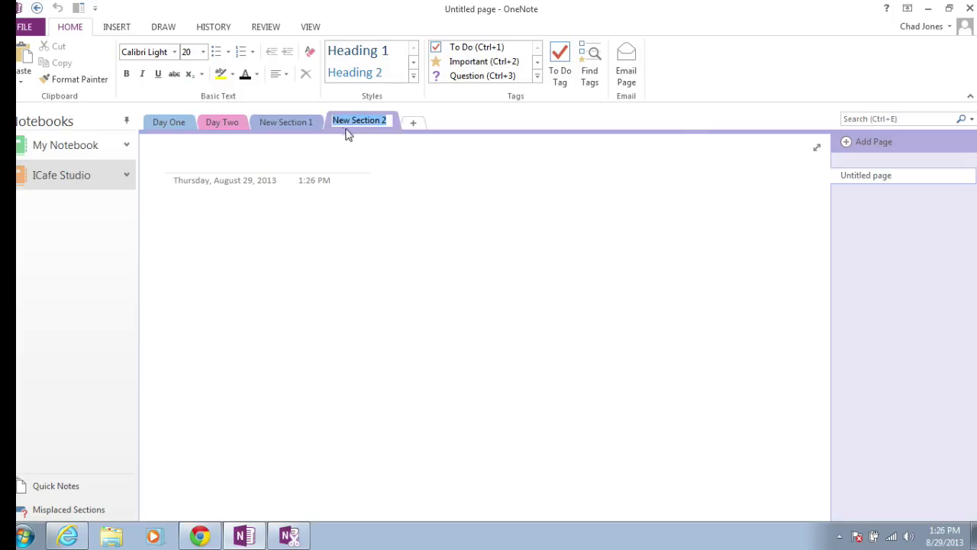
pyautogui.click(414, 123)
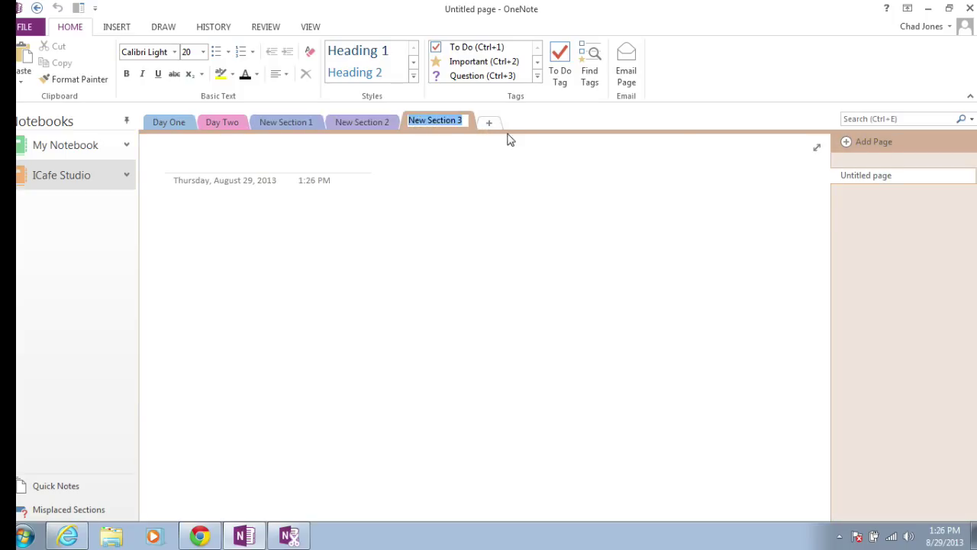
pyautogui.click(491, 123)
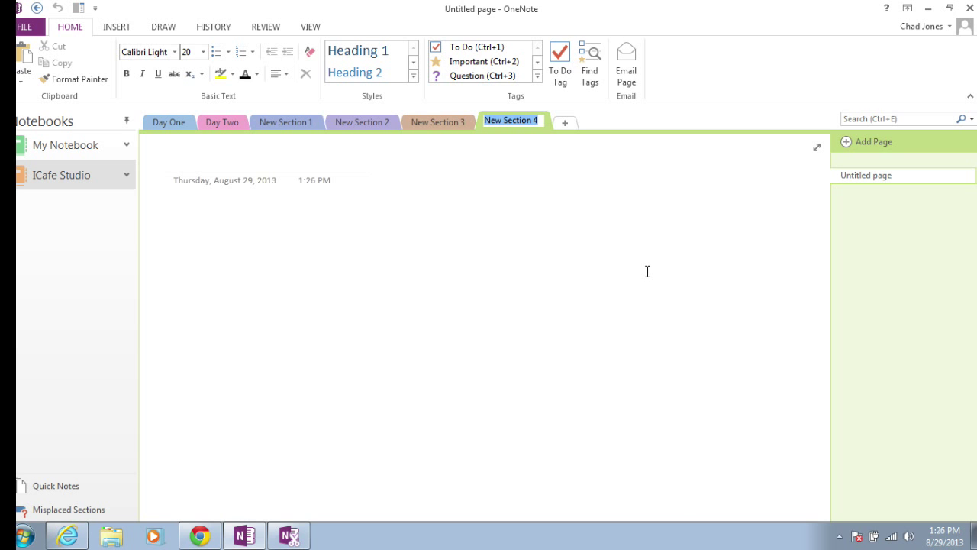
# - Title the untitled page in the Day One section "Notes" and place the cursor in its body
pyautogui.click(155, 125)
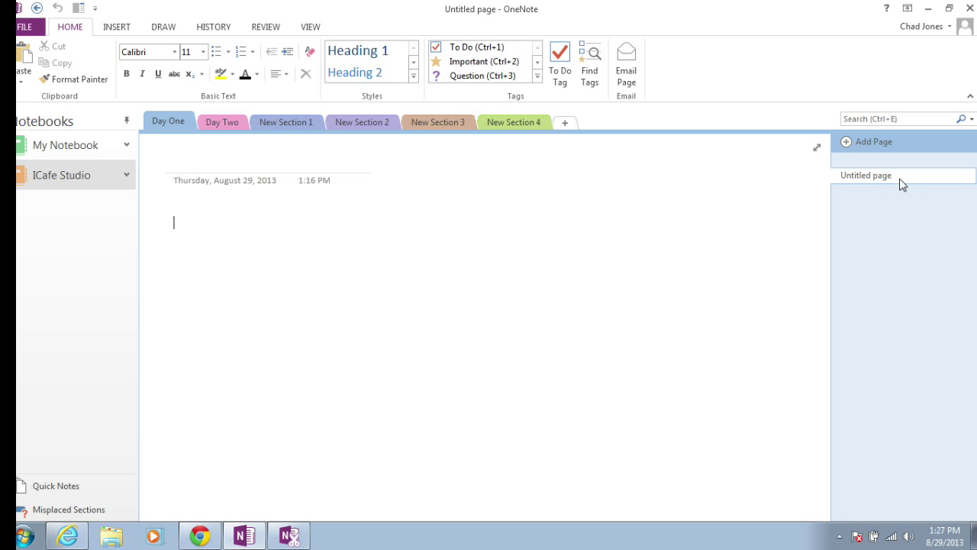
pyautogui.click(180, 160)
pyautogui.write('Notes')
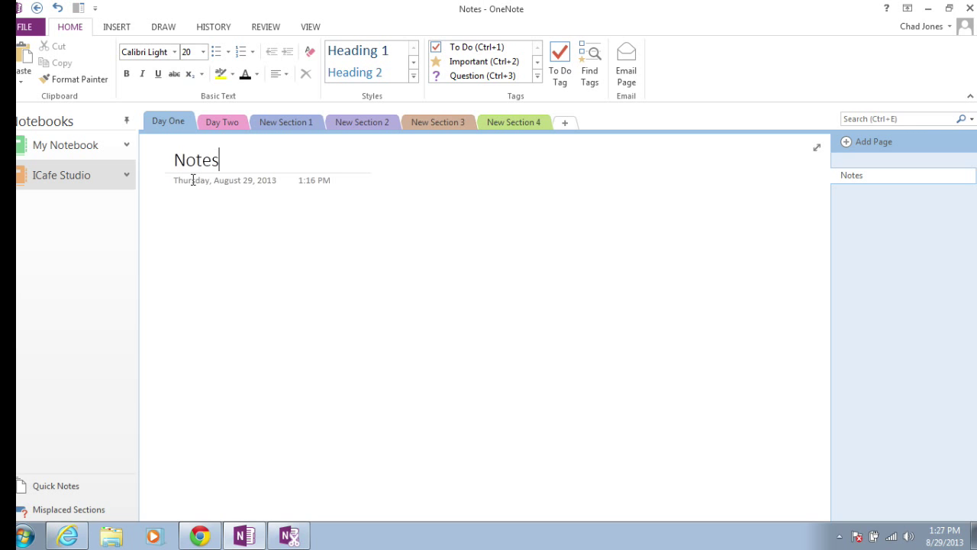
pyautogui.click(198, 221)
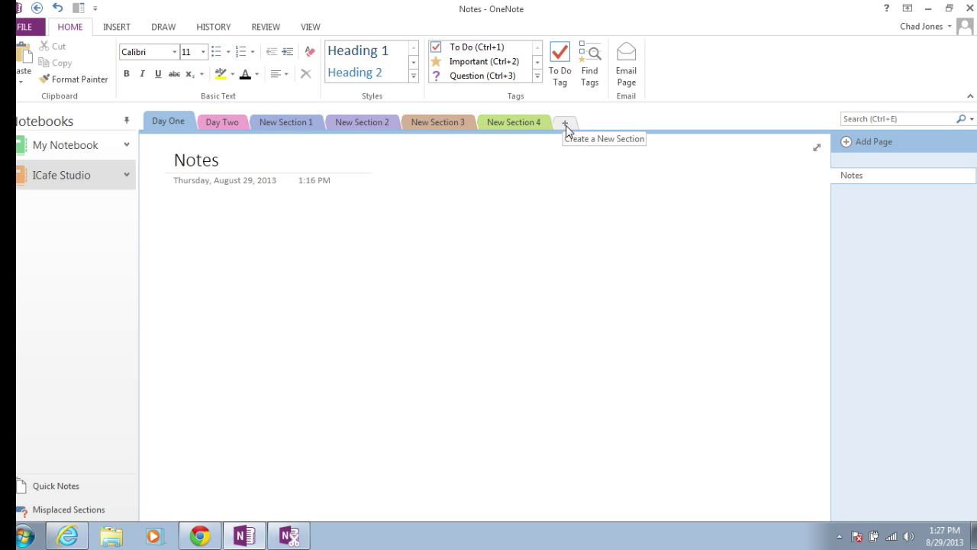
# - Add fourteen blank pages to the Day One section
pyautogui.click(847, 147)
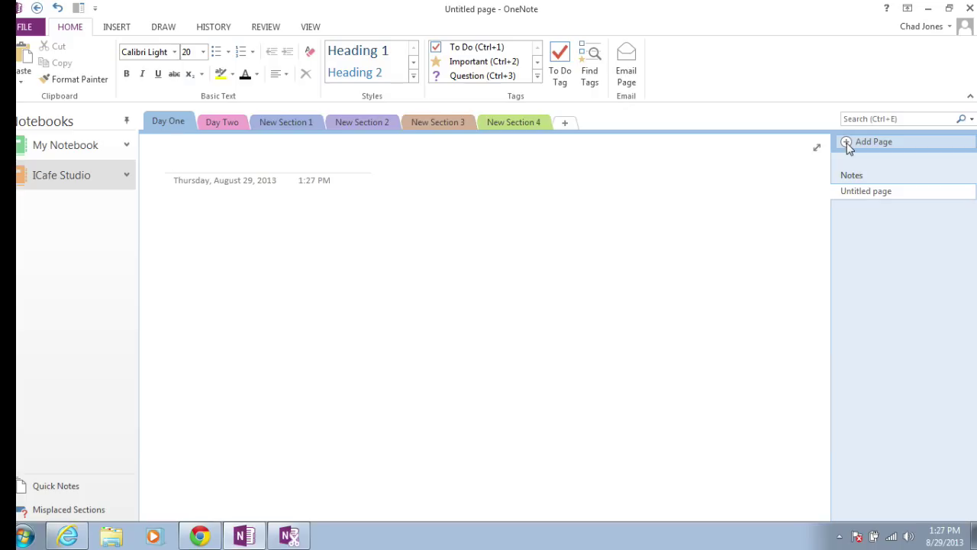
pyautogui.click(847, 147)
pyautogui.click(848, 147)
pyautogui.click(848, 147)
pyautogui.click(847, 147)
pyautogui.click(847, 148)
pyautogui.click(848, 147)
pyautogui.click(847, 148)
pyautogui.click(848, 148)
pyautogui.click(848, 147)
pyautogui.click(847, 147)
pyautogui.click(848, 147)
pyautogui.click(848, 147)
pyautogui.click(848, 147)
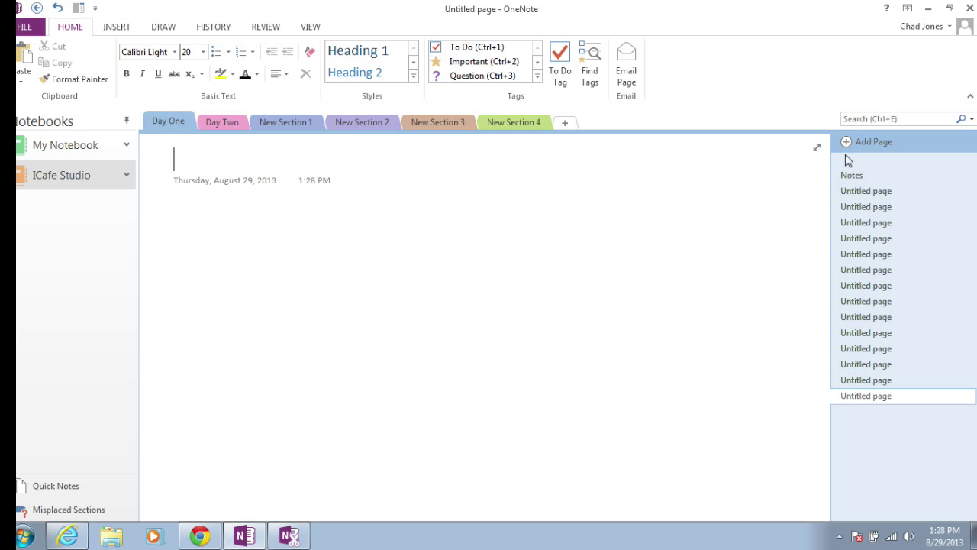
# - Return to the Notes page and write "Text typing on my page" below the title, correcting the spelling of "typing"
pyautogui.click(857, 222)
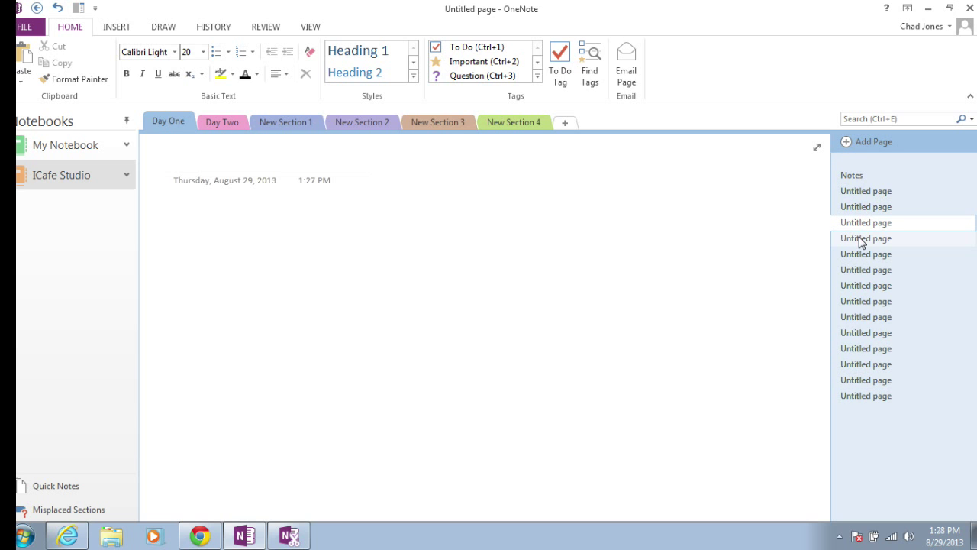
pyautogui.click(861, 240)
pyautogui.click(850, 177)
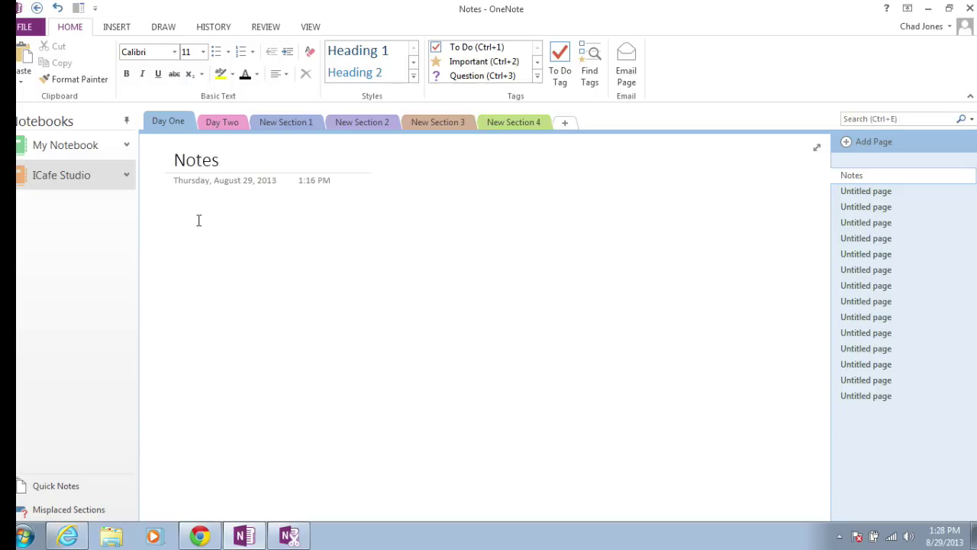
pyautogui.write('text typing on my page')
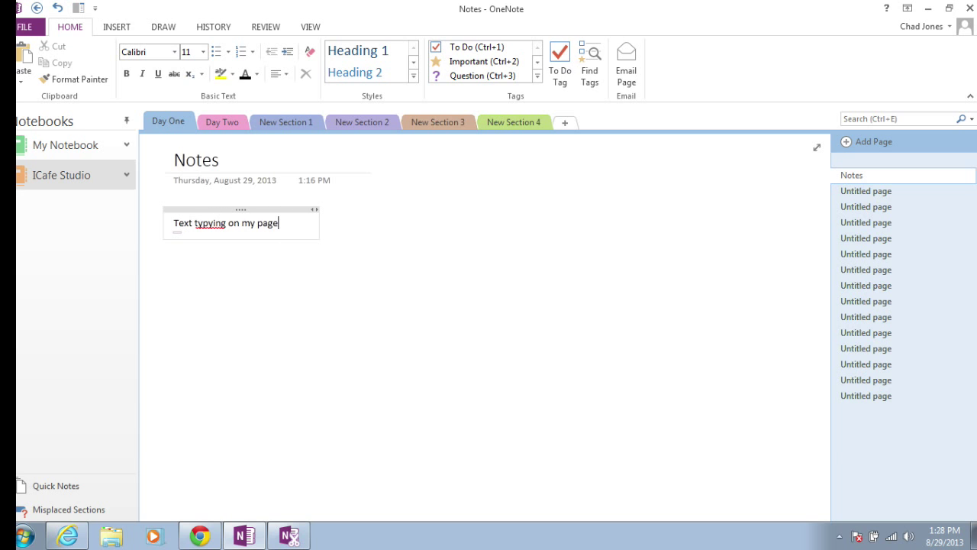
pyautogui.click(208, 227)
pyautogui.press('Delete')
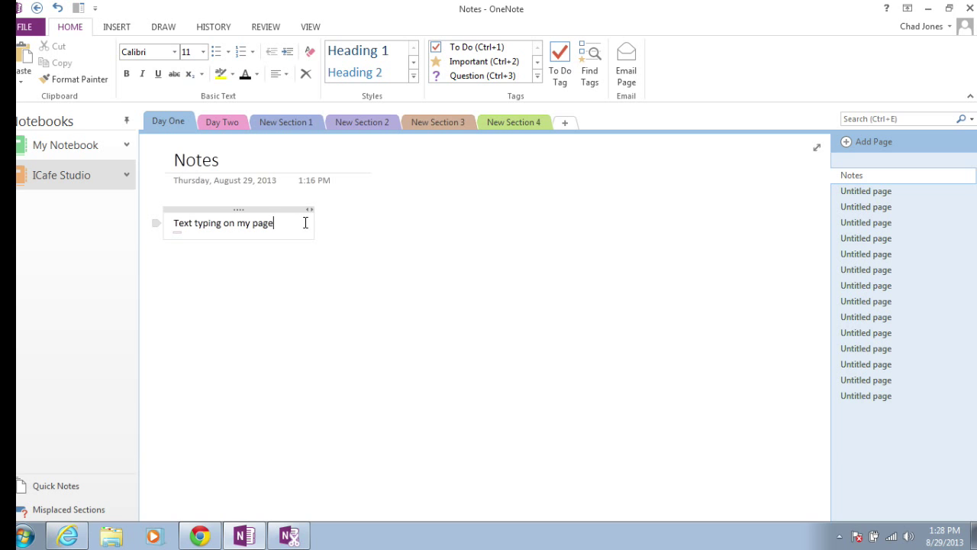
pyautogui.press('End')
# - Place two "Type" notes and two "here" notes at separate free spots on the Notes page
pyautogui.click(327, 343)
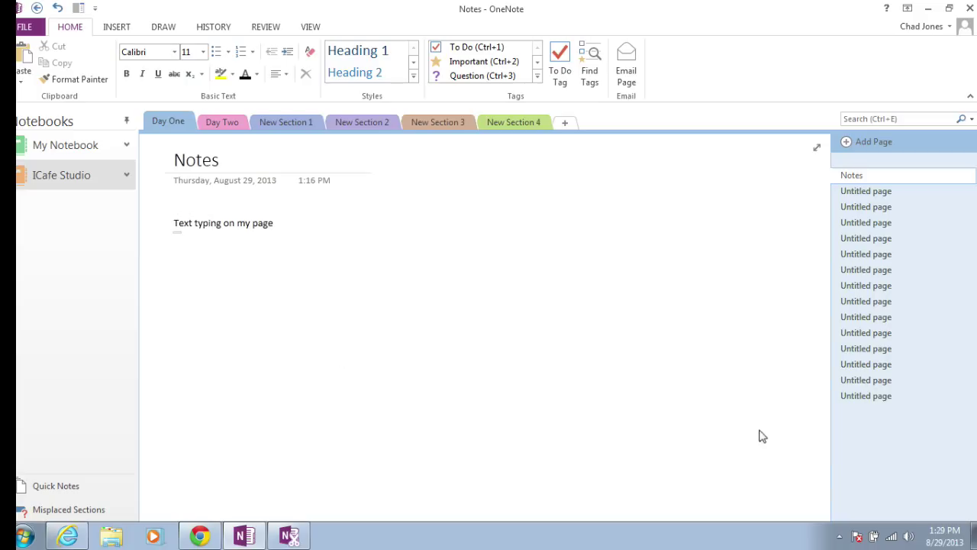
pyautogui.write('Type')
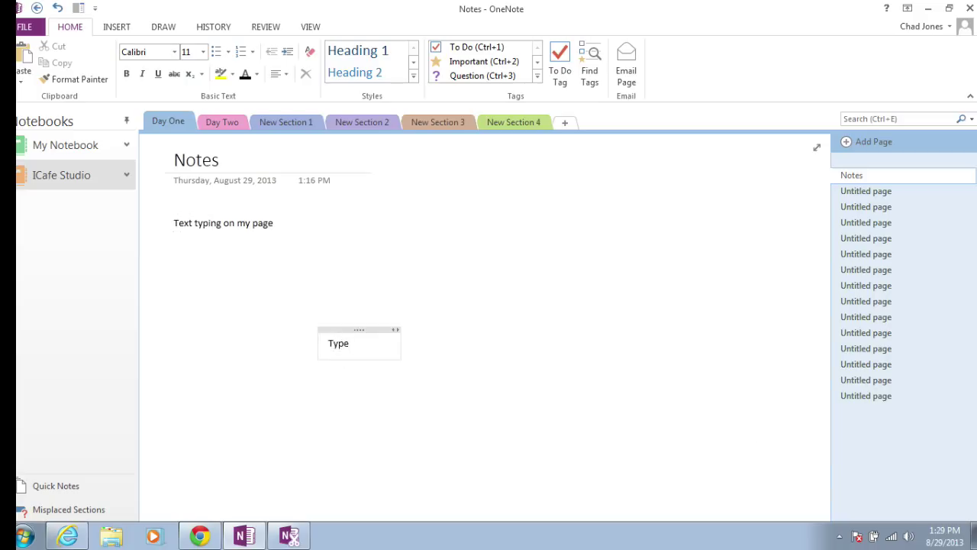
pyautogui.click(468, 231)
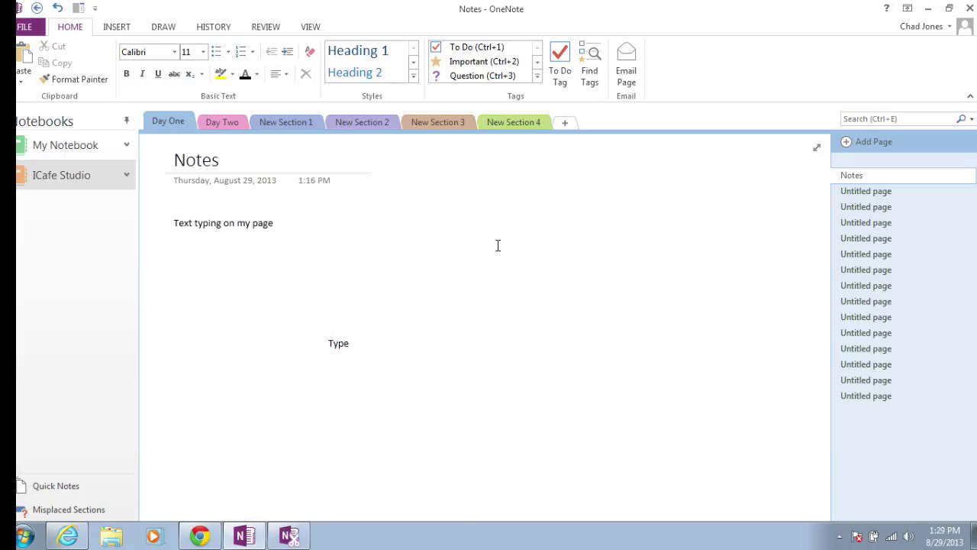
pyautogui.write('Type')
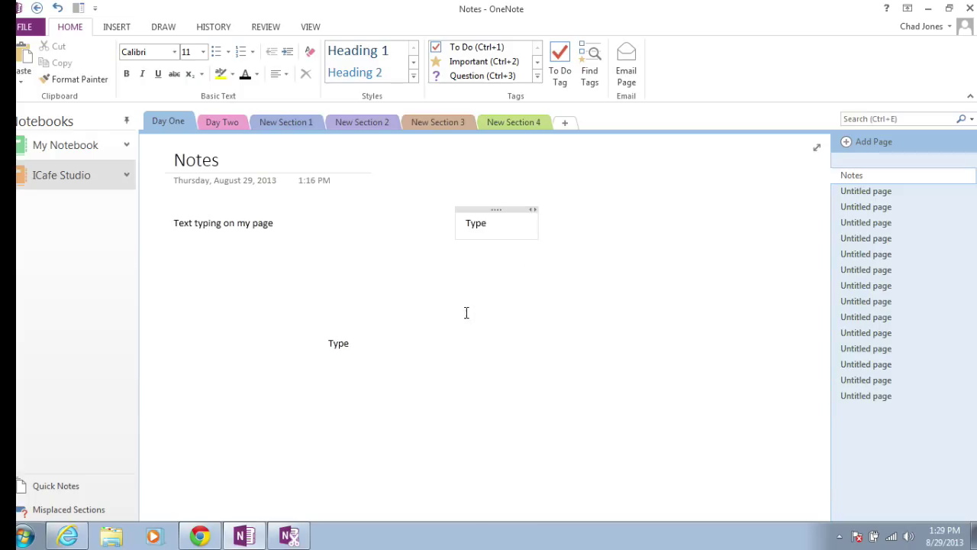
pyautogui.click(281, 444)
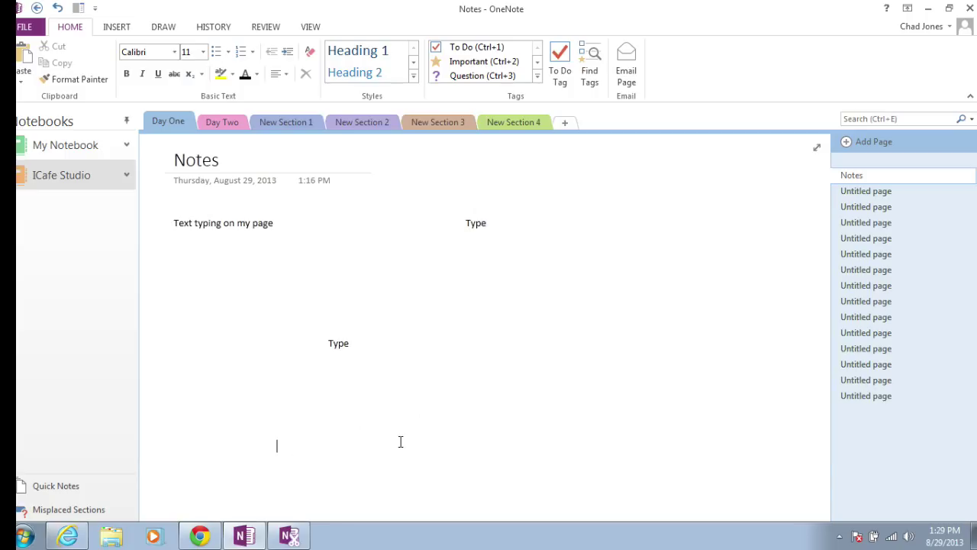
pyautogui.write('here')
pyautogui.click(614, 324)
pyautogui.write('here')
pyautogui.click(539, 404)
pyautogui.hotkey('ctrl', 'a')
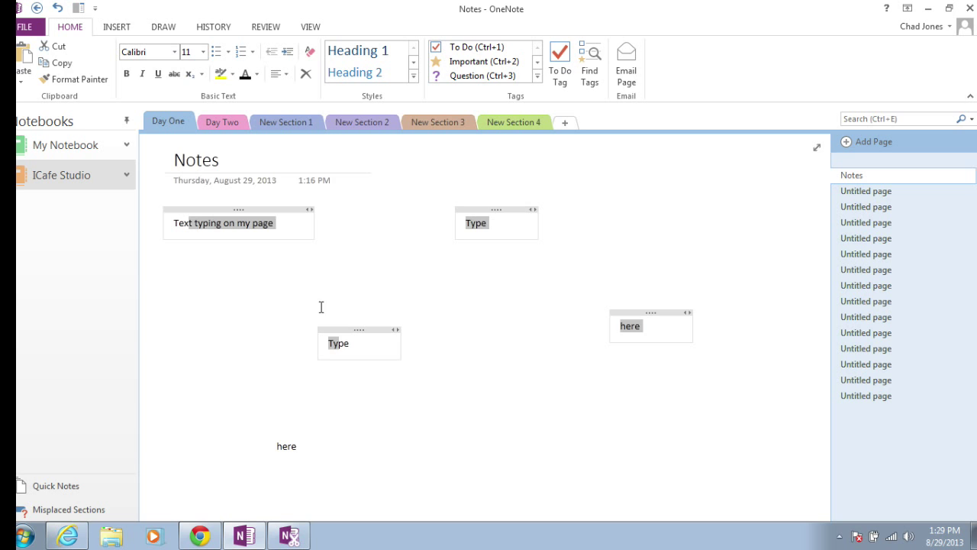
pyautogui.click(325, 307)
# - Move the lower "Type" note and the lowest "here" note so they stack left-aligned beneath "Text typing on my page"
pyautogui.moveTo(344, 331); pyautogui.dragTo(187, 245)
pyautogui.moveTo(284, 433); pyautogui.dragTo(187, 280)
pyautogui.click(348, 358)
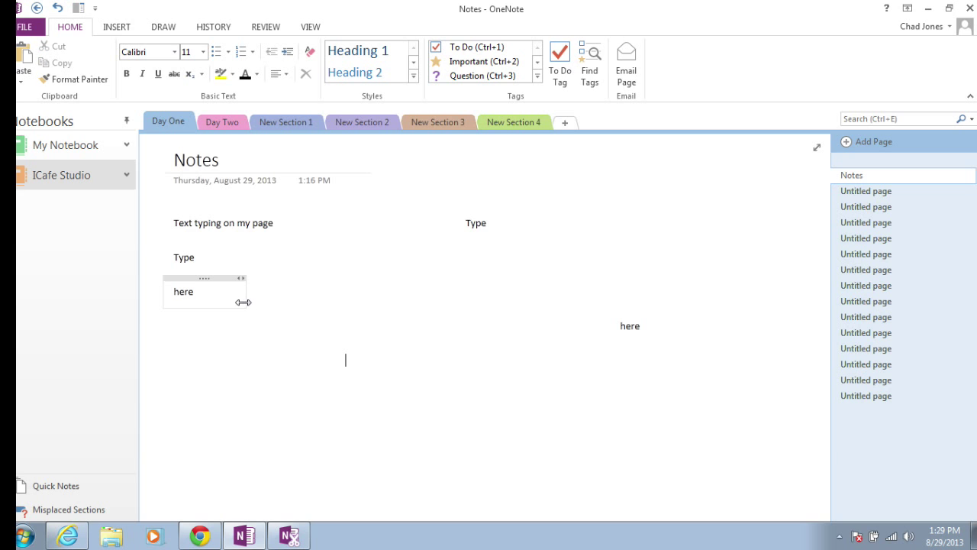
# - Format the text "Text typing on my page" in Arial Black, size 22, with red font color
pyautogui.moveTo(277, 224); pyautogui.dragTo(173, 223)
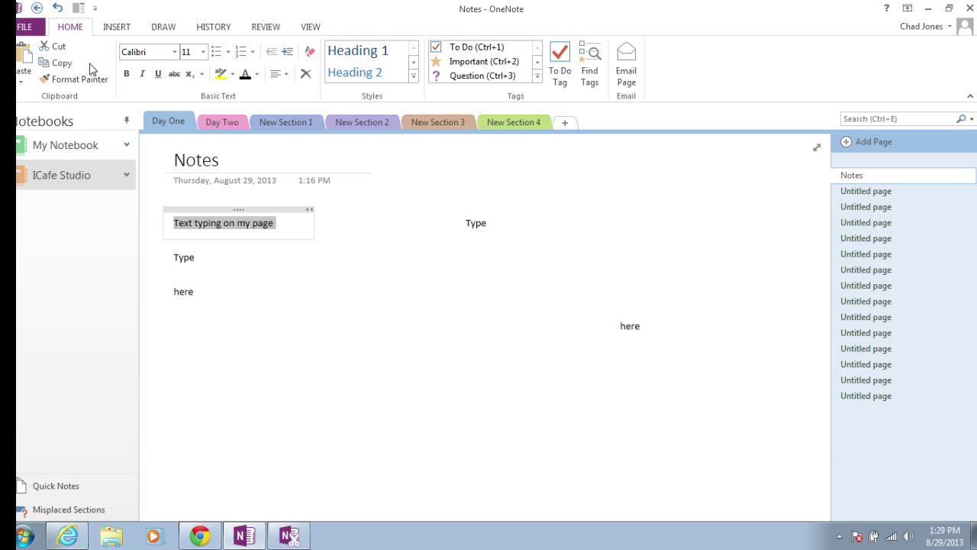
pyautogui.click(175, 53)
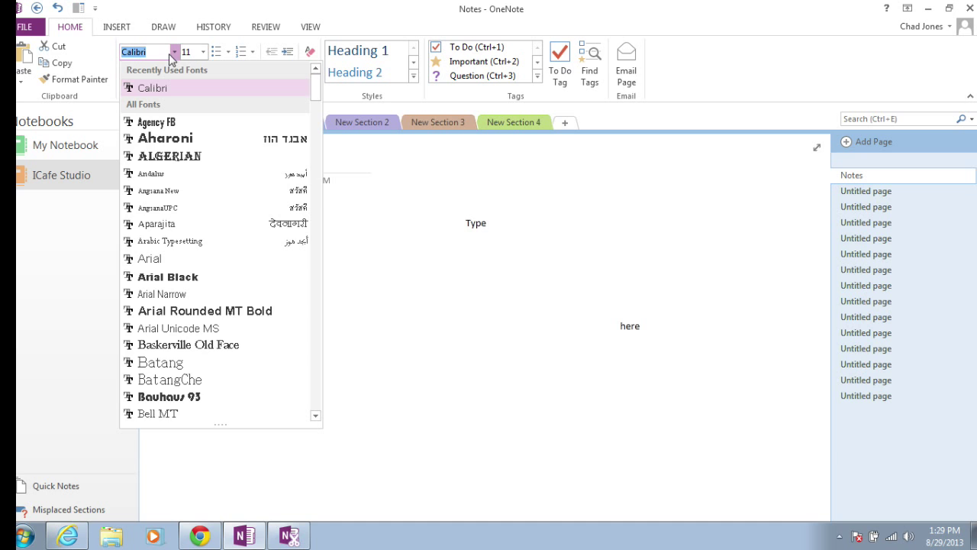
pyautogui.click(196, 279)
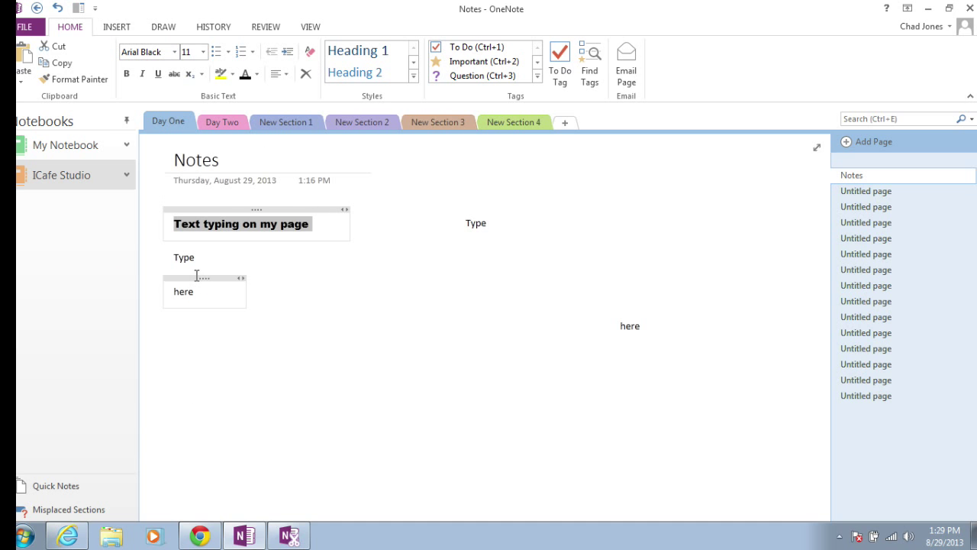
pyautogui.click(204, 51)
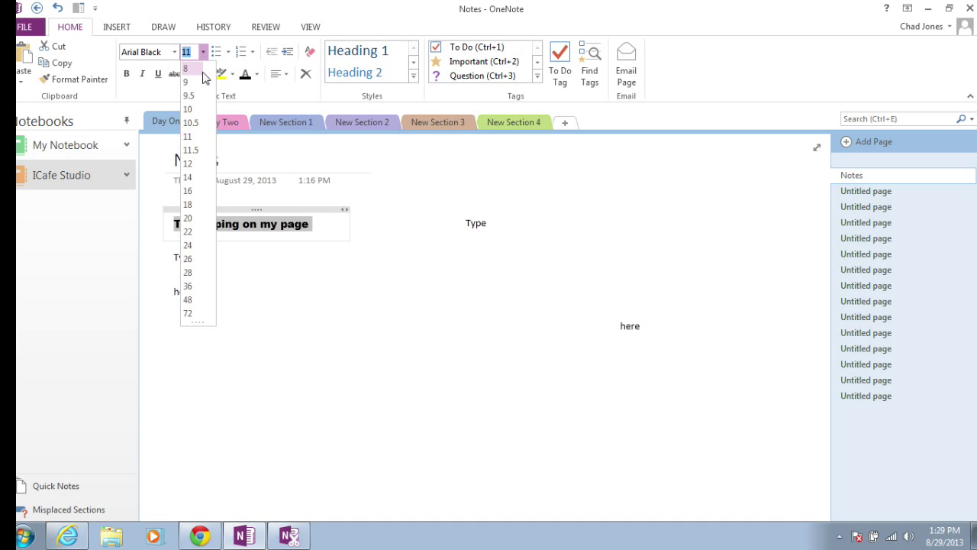
pyautogui.click(191, 231)
pyautogui.click(257, 74)
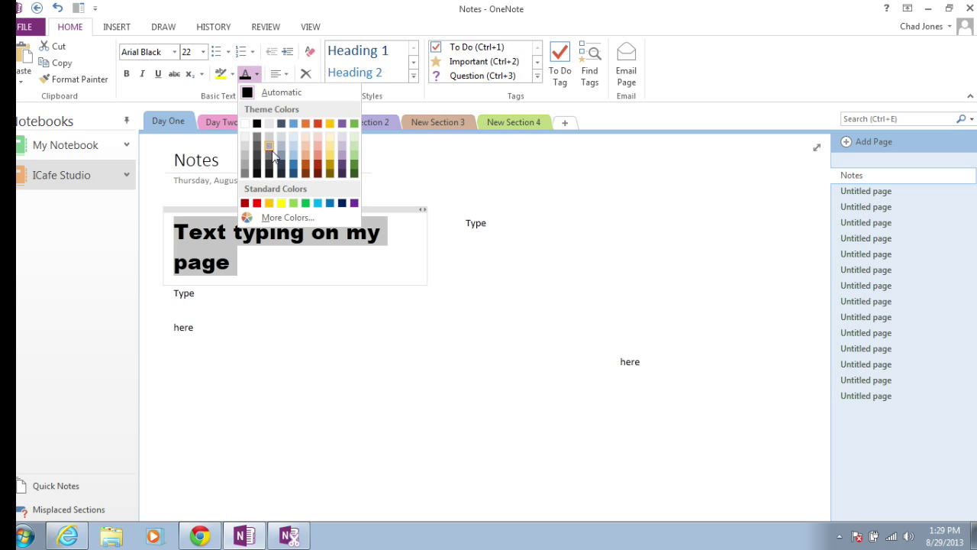
pyautogui.click(257, 200)
pyautogui.click(316, 377)
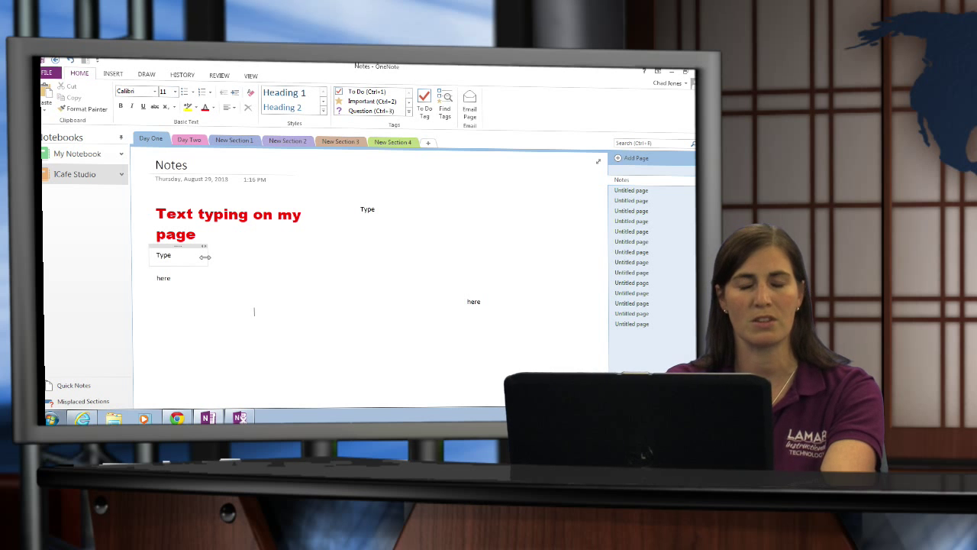
pyautogui.click(254, 312)
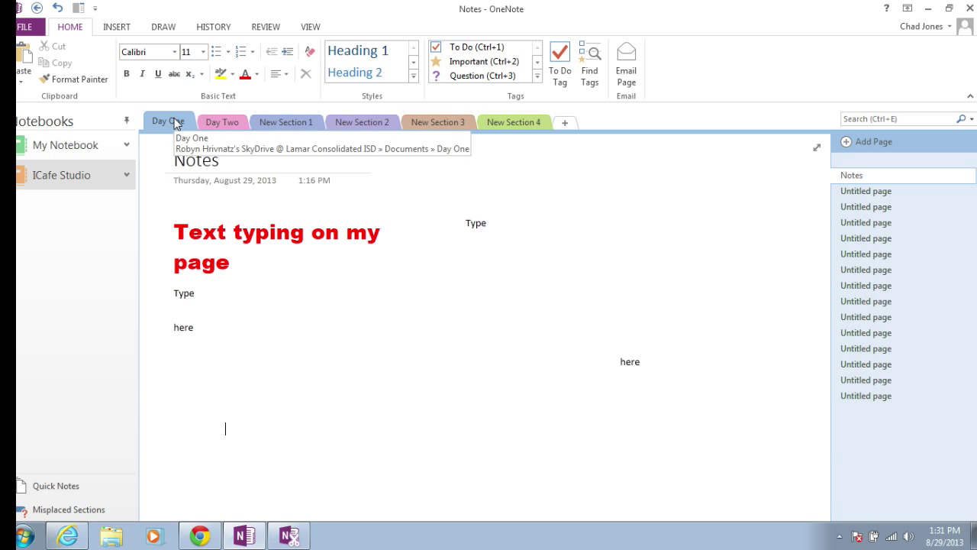
# - Add another section after New Section 4 with its default name, add a second blank page to it, and place the cursor in the page body
pyautogui.click(569, 125)
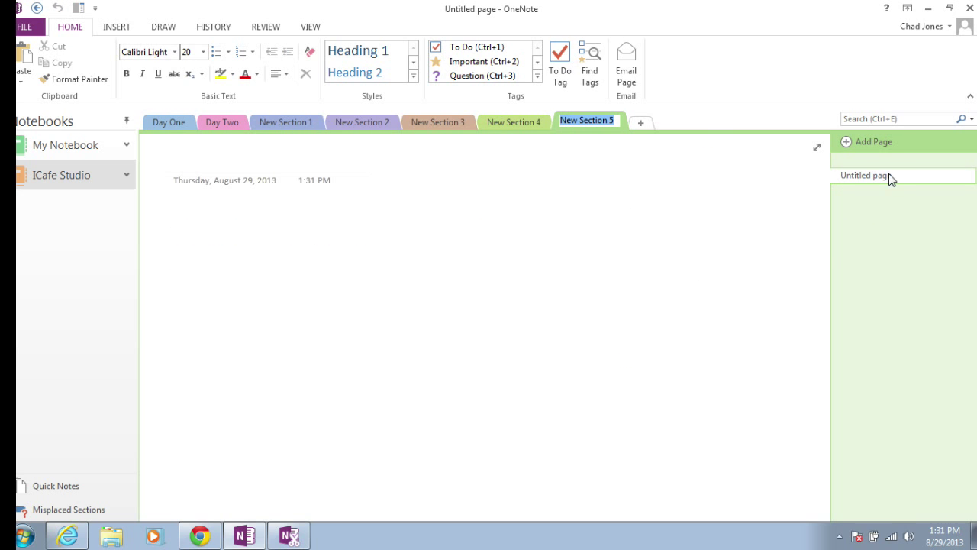
pyautogui.click(888, 144)
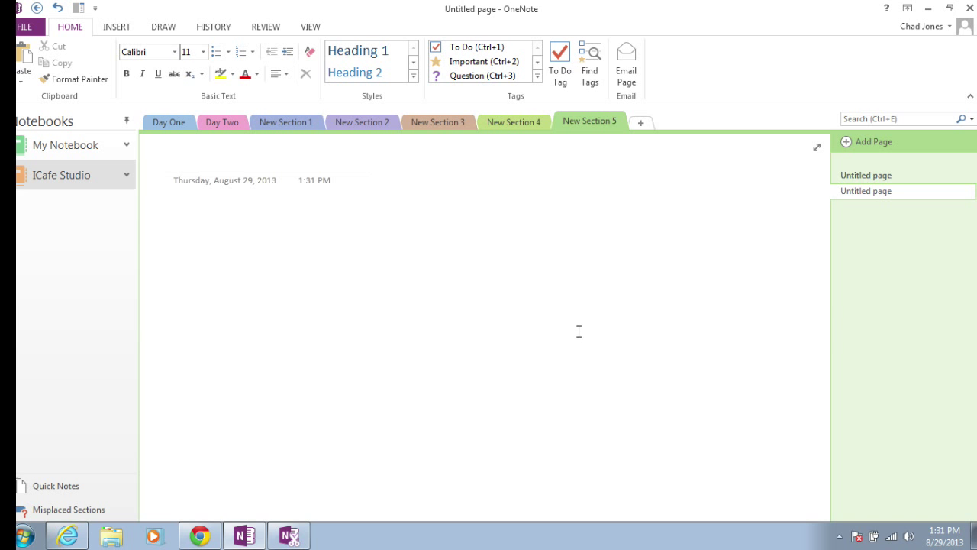
pyautogui.press('Return')
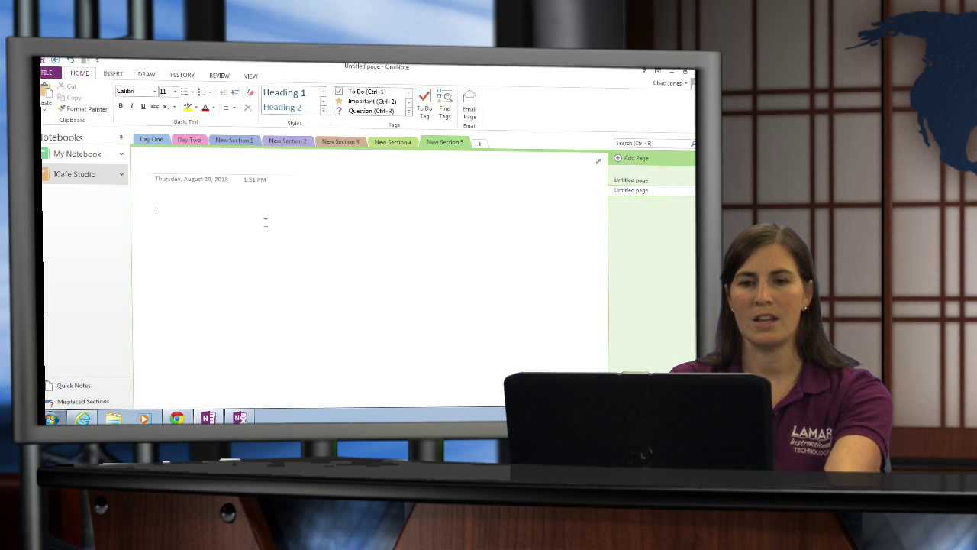